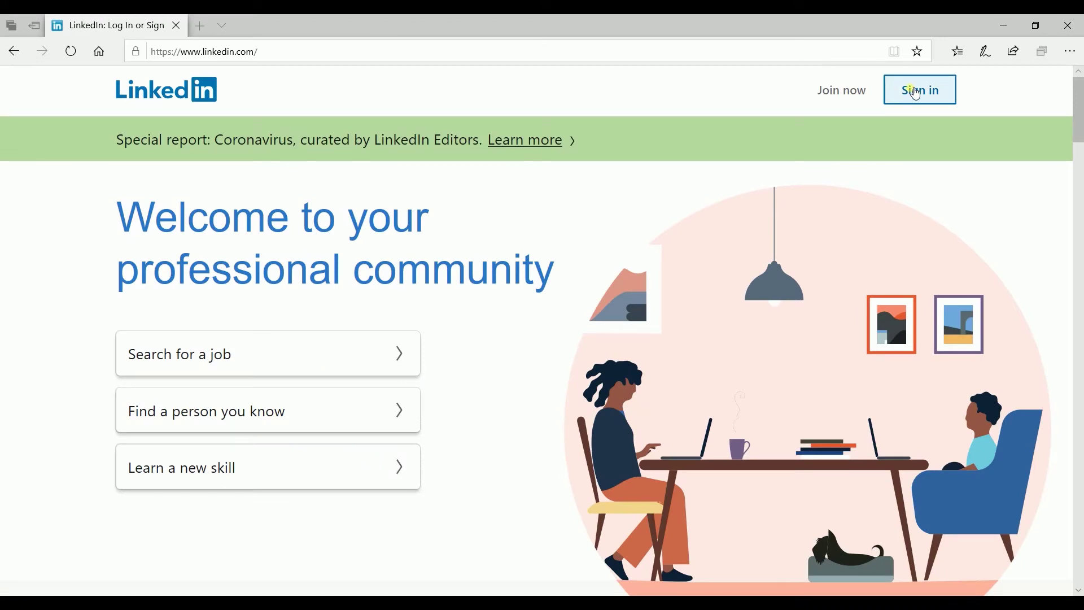
Sign in with the account email and password, then go to the Jobs area to post a job
left_click(917, 93)
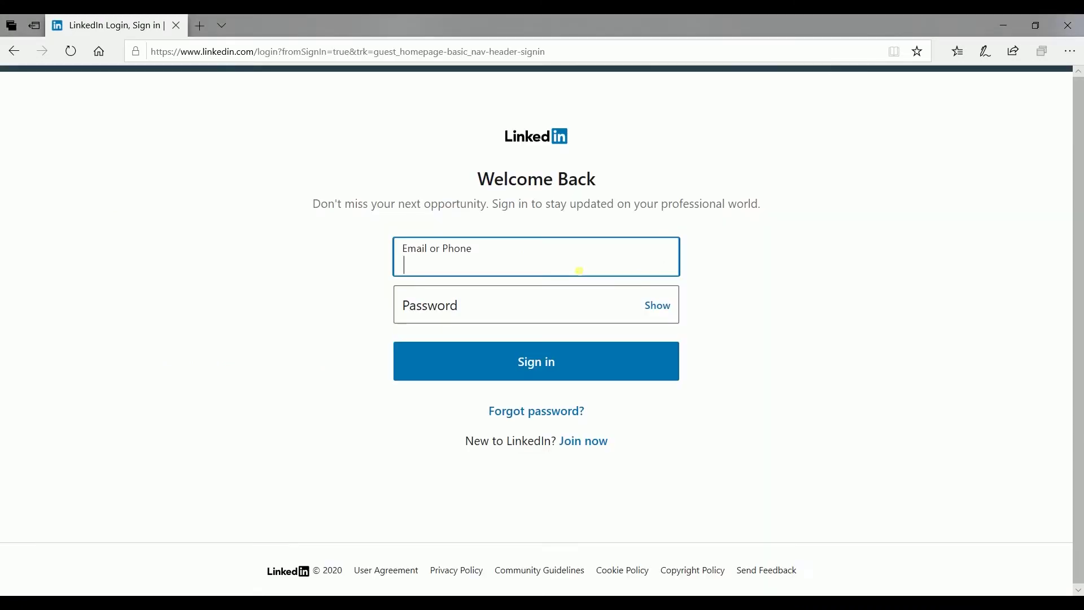
left_click(554, 310)
type("●●●●●●●●●●●")
left_click(583, 373)
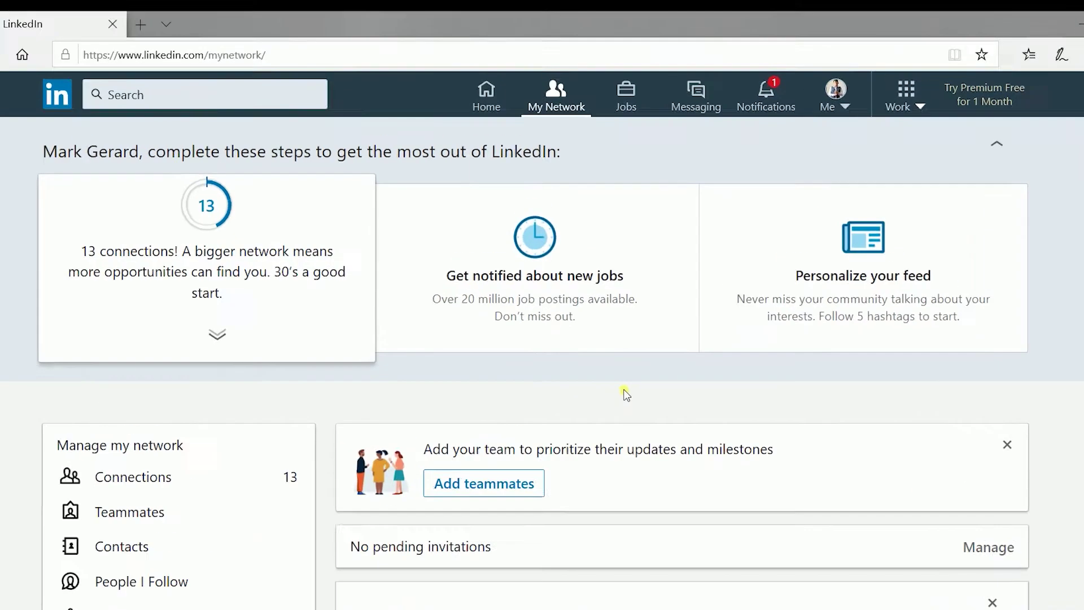
left_click(621, 248)
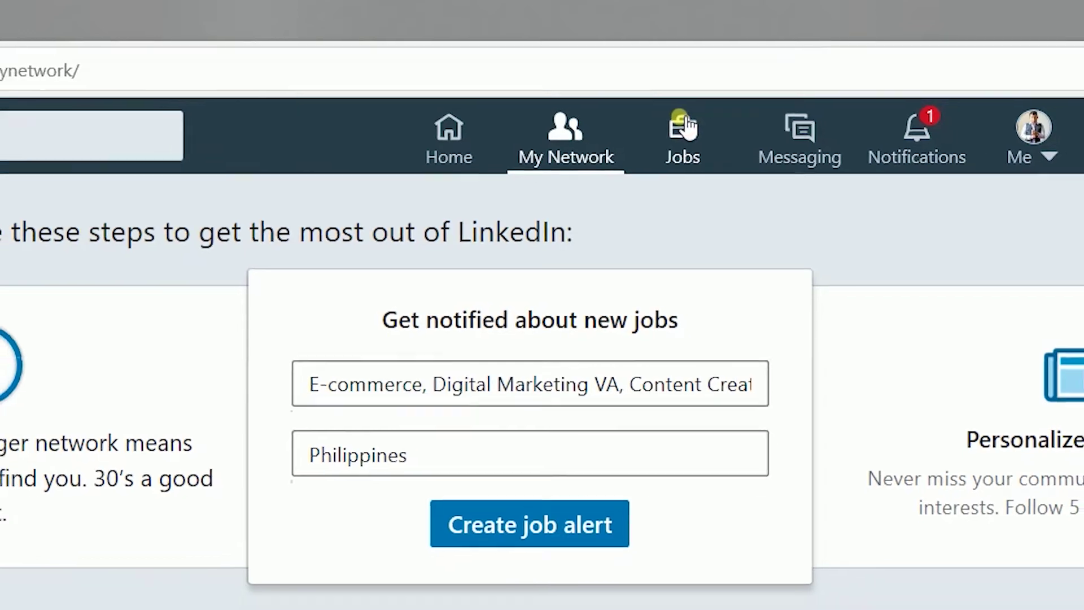
left_click(687, 127)
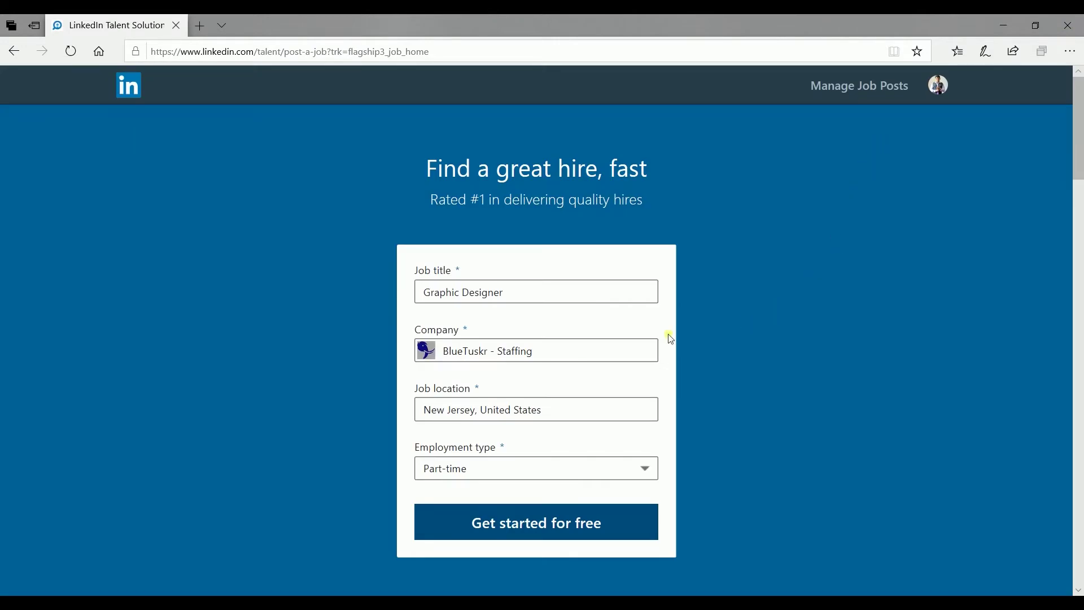
Title the job Digital Marketing Specialist at BlueTuskr - Staffing, keep Part-time, and get started for free
key("Tab")
type("Di")
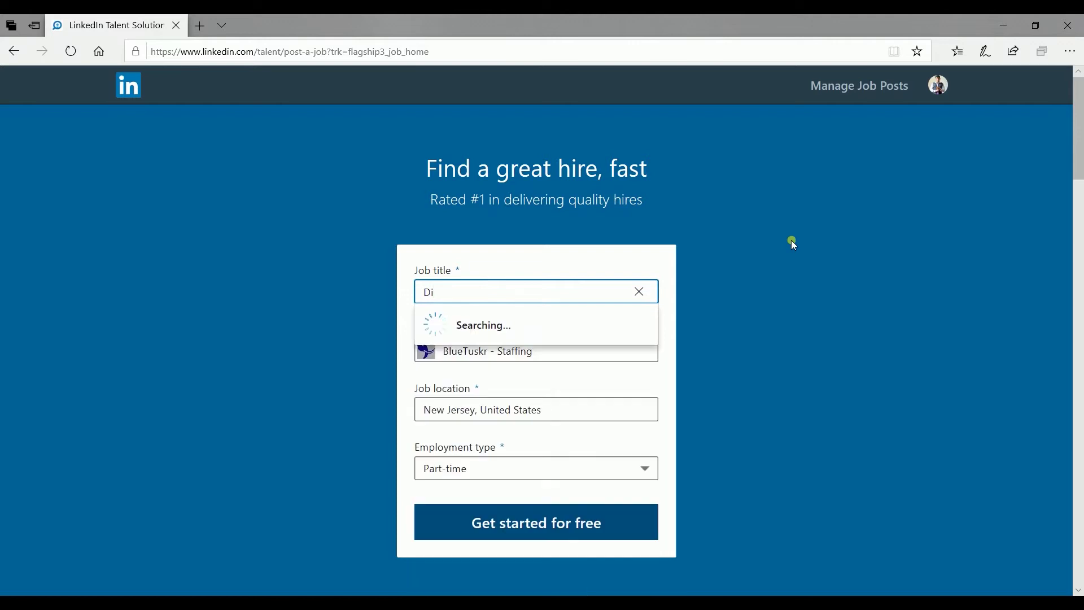
type("gital Marketing Specialist")
left_click(638, 351)
type("BlueTuskr")
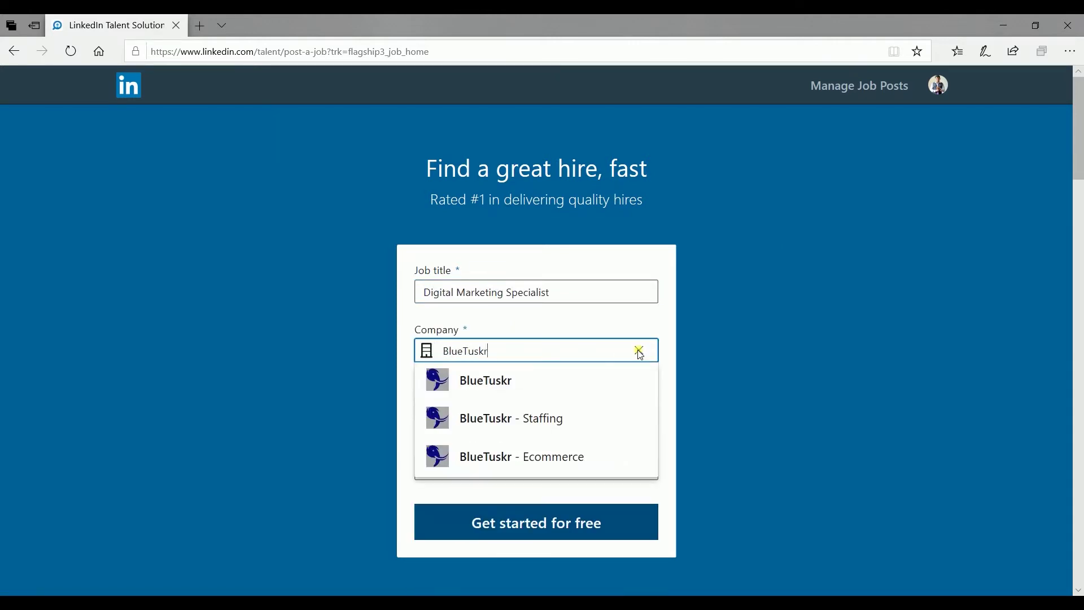
left_click(563, 431)
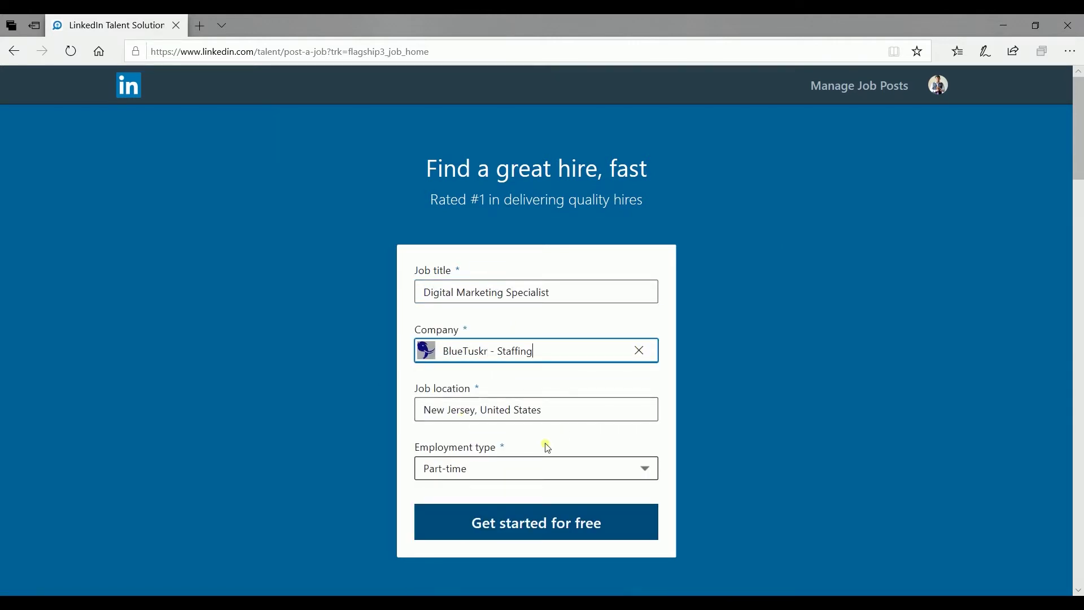
left_click(549, 469)
left_click(770, 486)
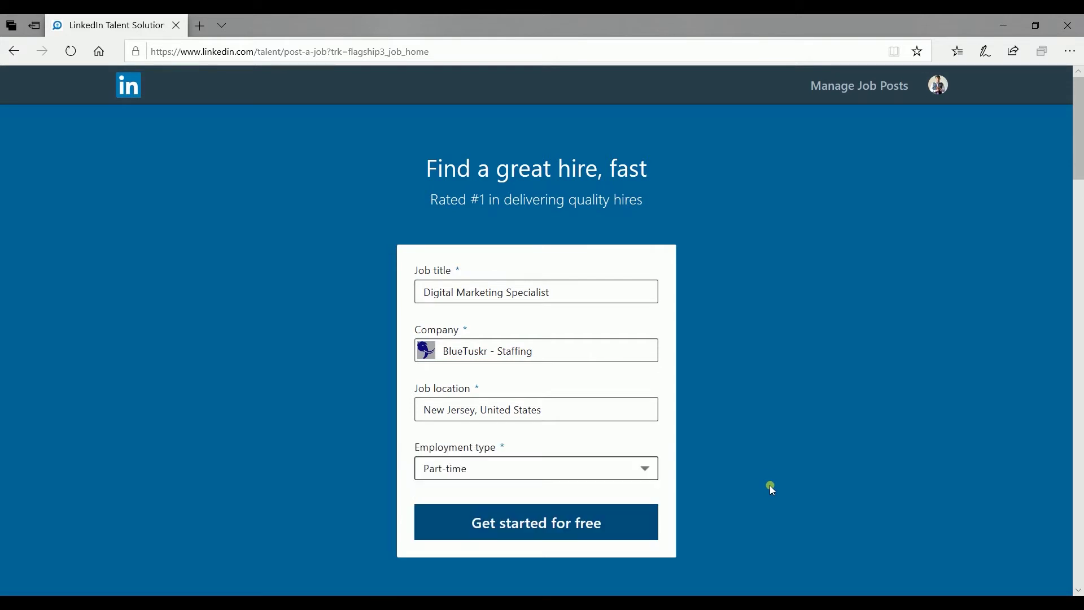
left_click(605, 525)
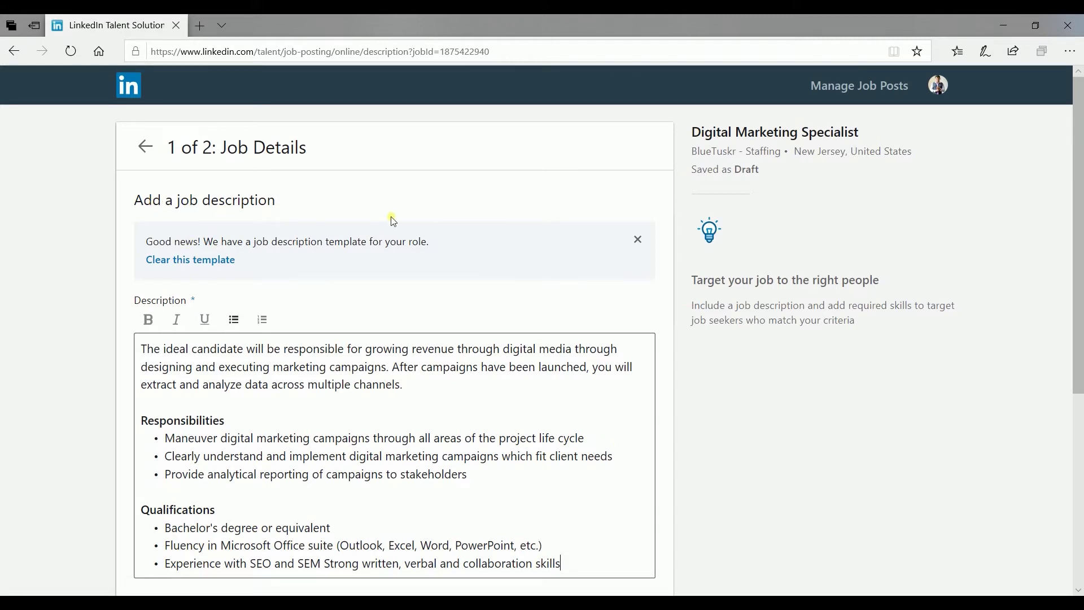
Replace the template job description with the prepared description text
scroll(479, 252, "down", 1)
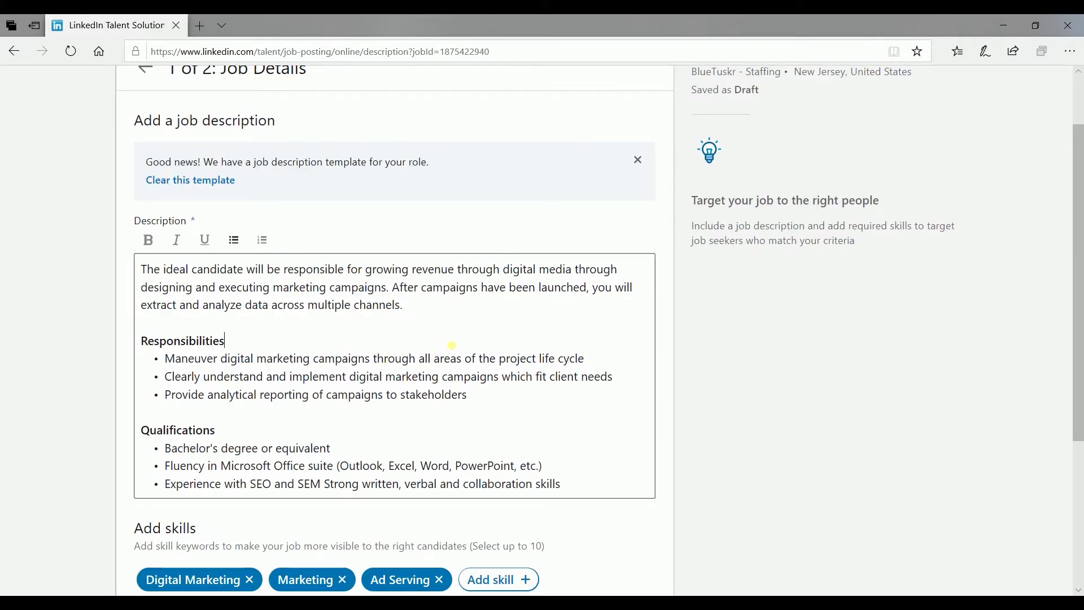
key("ctrl+a")
key("ctrl+c")
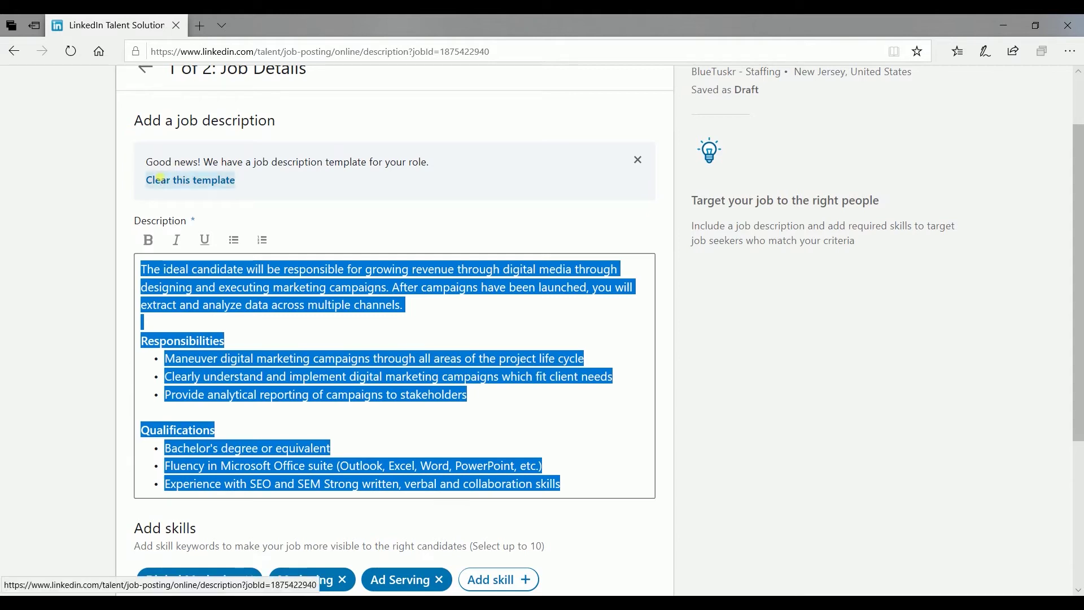
left_click(192, 179)
key("ctrl+v")
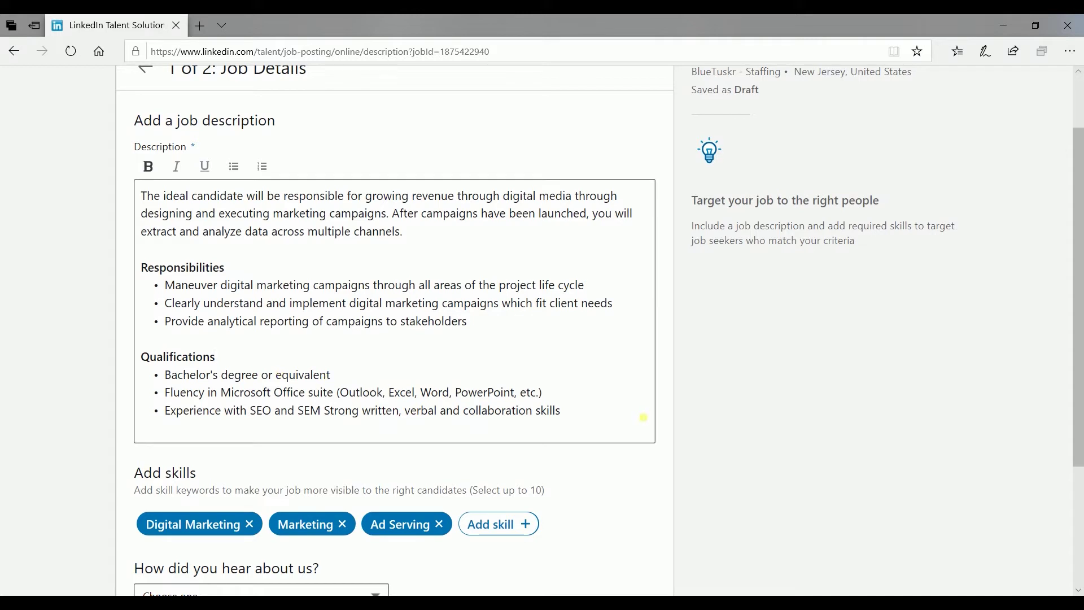
left_click(644, 418)
Add Google Ads to the job's skills
scroll(620, 436, "down", 3)
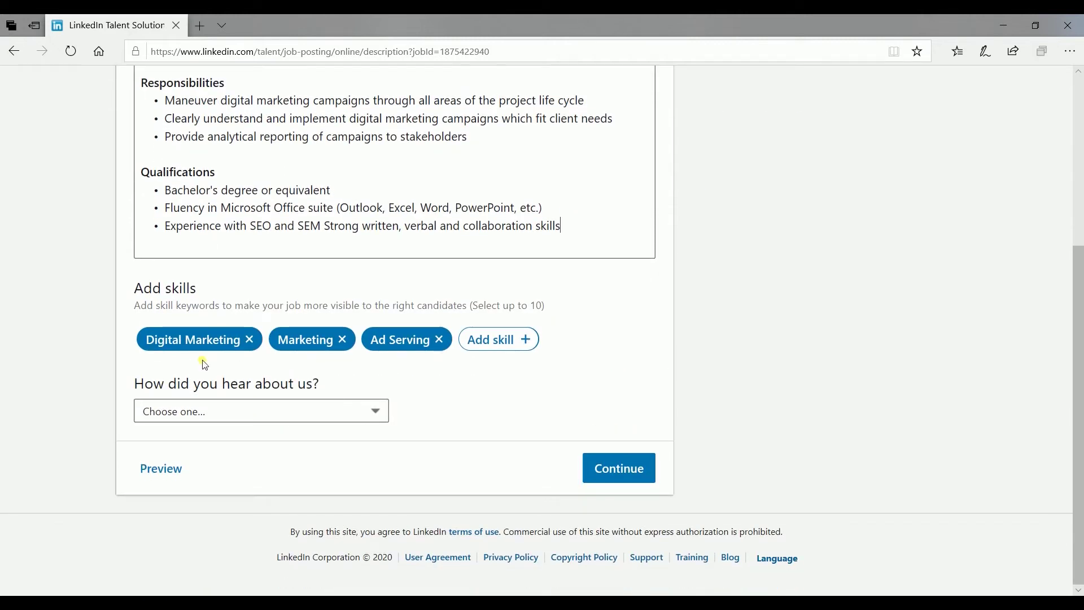
left_click(517, 341)
type("Google")
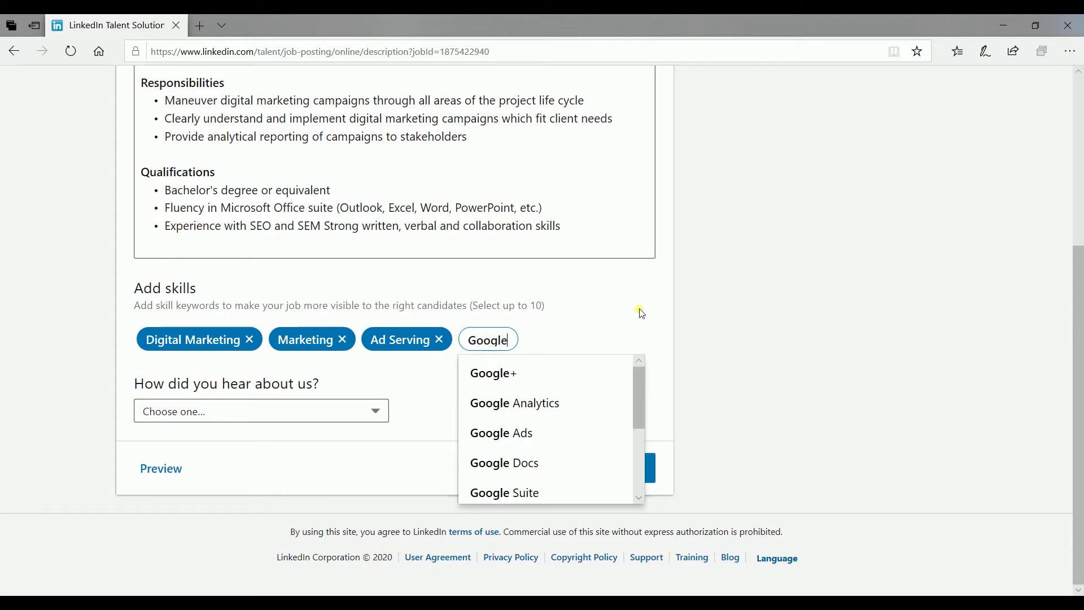
left_click(570, 435)
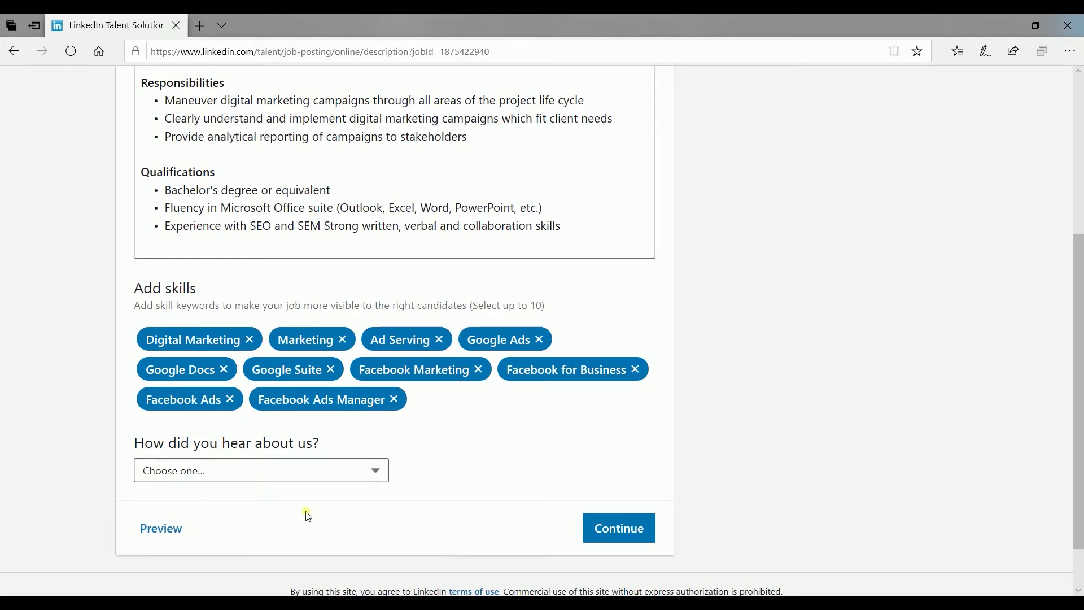
Preview the Digital Marketing Specialist post as seekers see it, then continue to Applicant Options
left_click(171, 536)
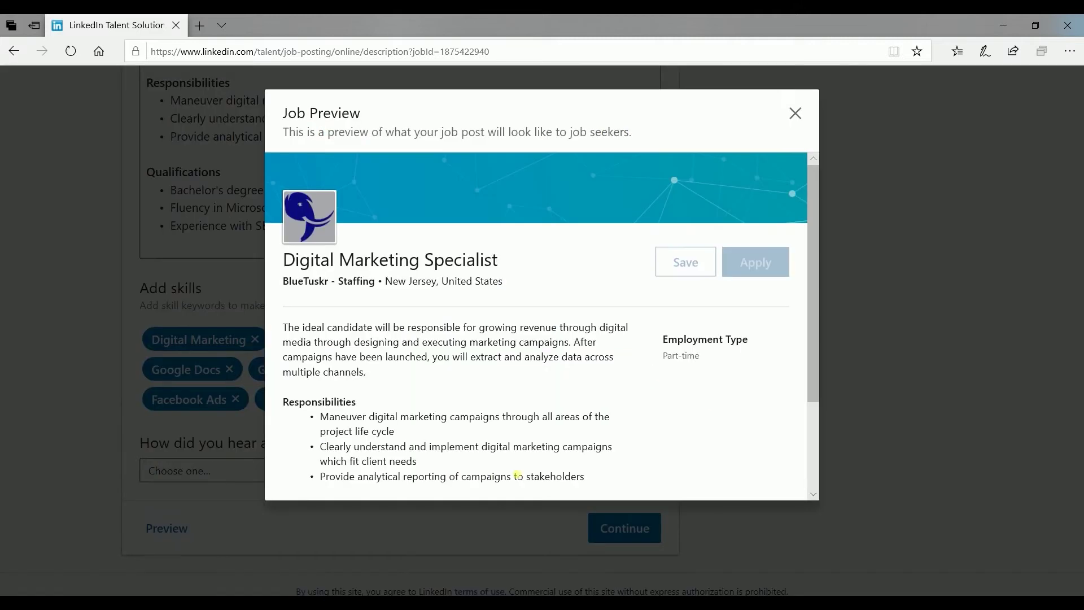
scroll(525, 288, "down", 3)
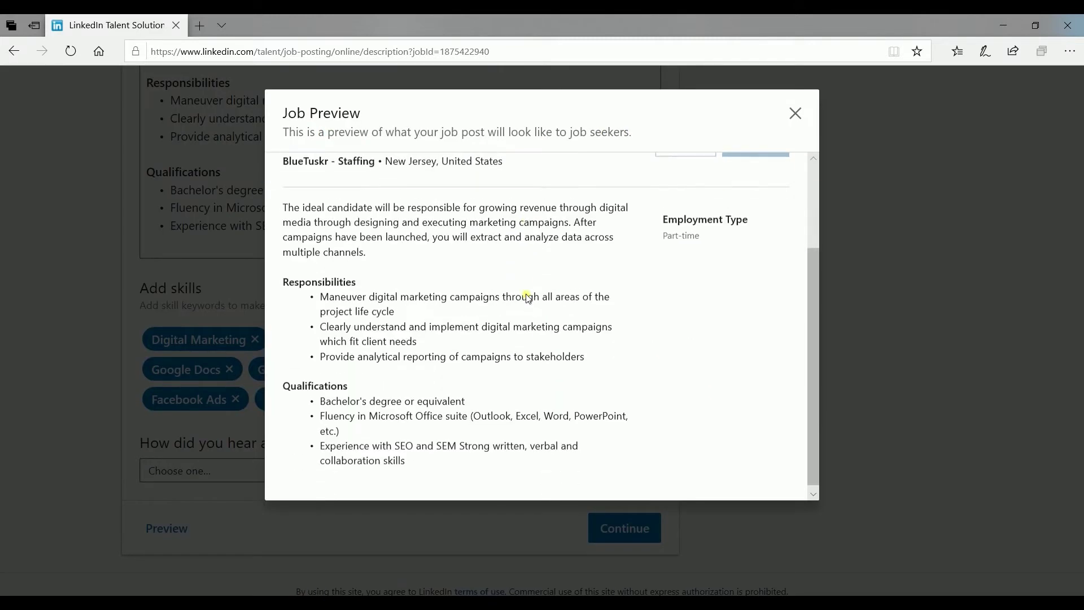
left_click(508, 544)
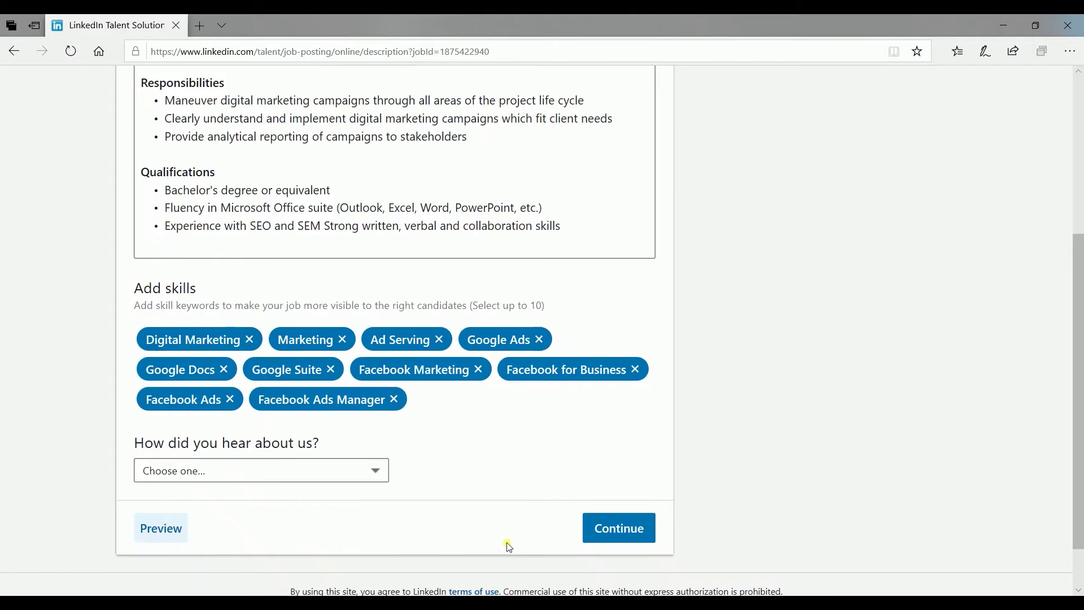
left_click(608, 530)
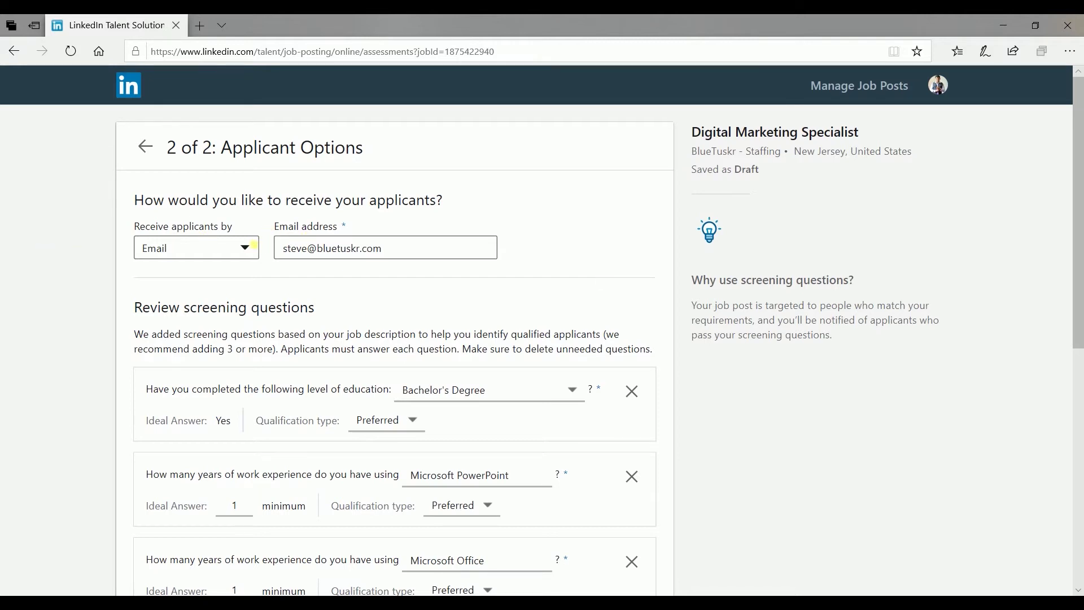
Set applicants to be received by Email and enter the company email address
left_click(239, 249)
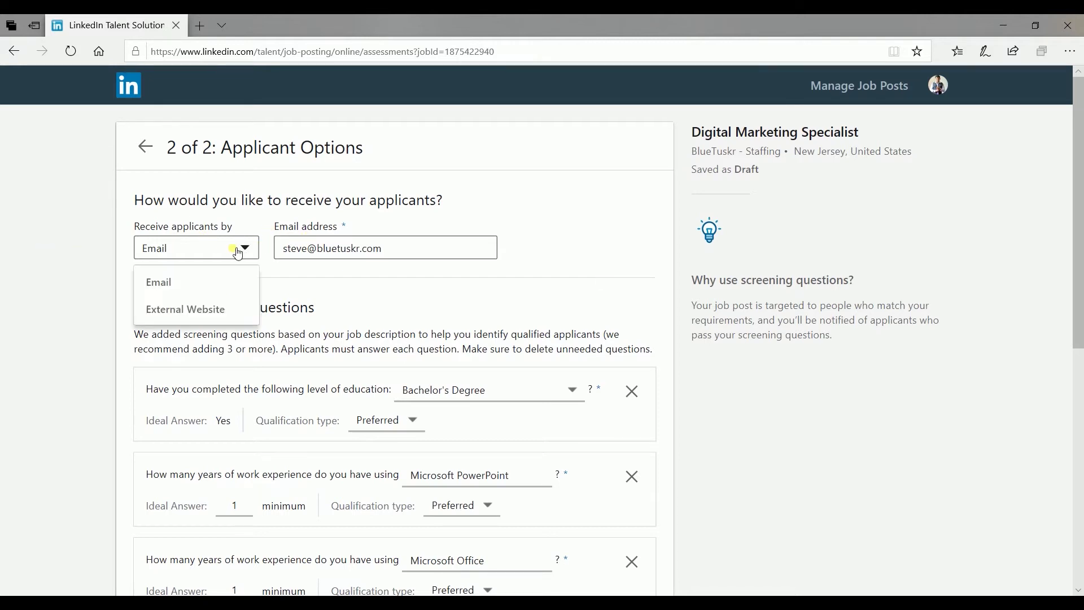
left_click(212, 310)
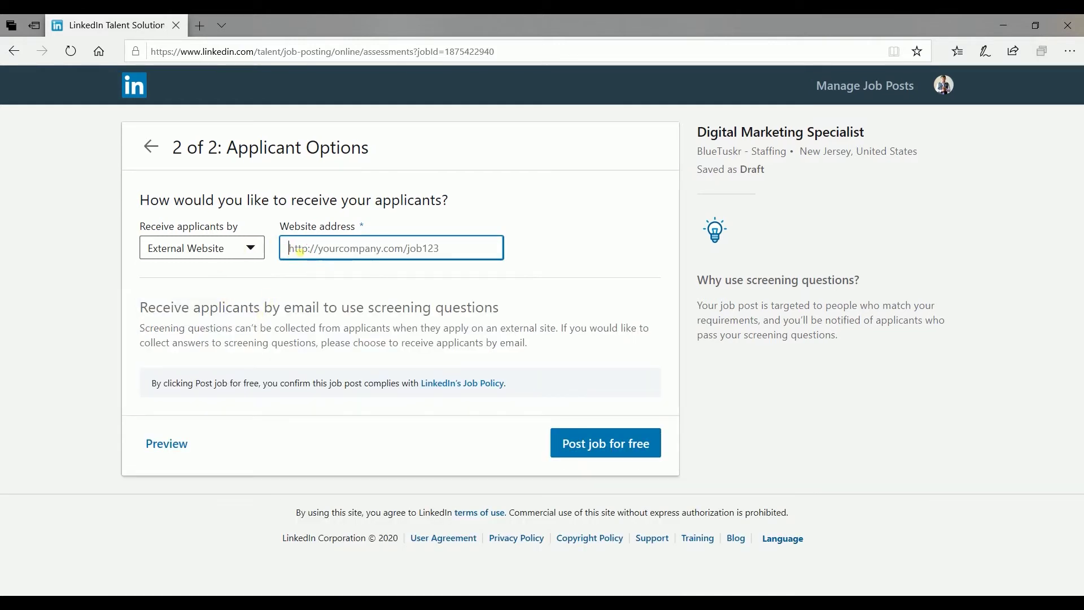
left_click(217, 248)
left_click(208, 271)
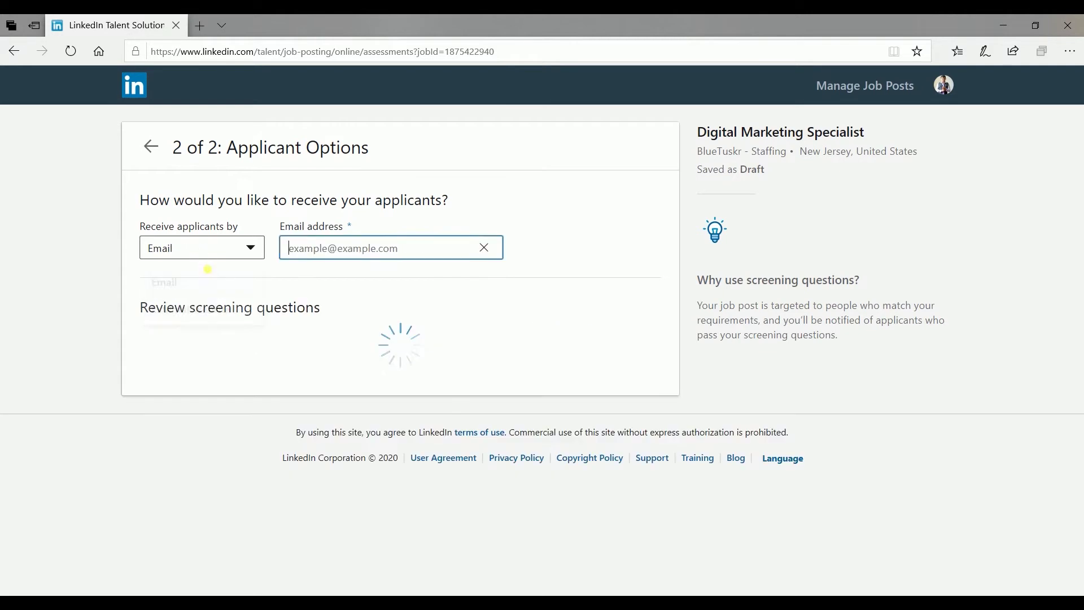
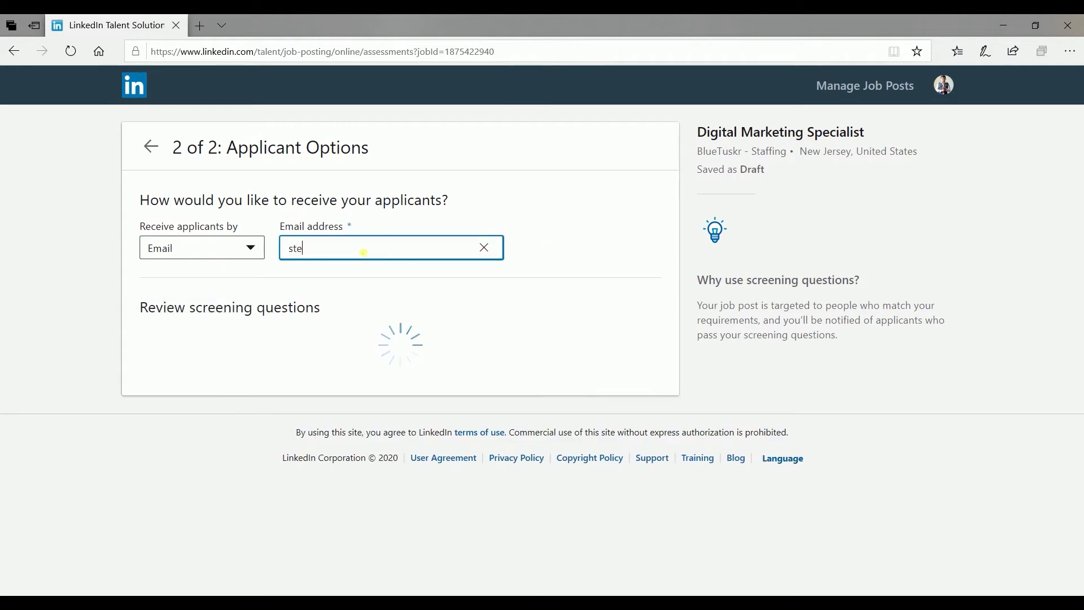
left_click(544, 247)
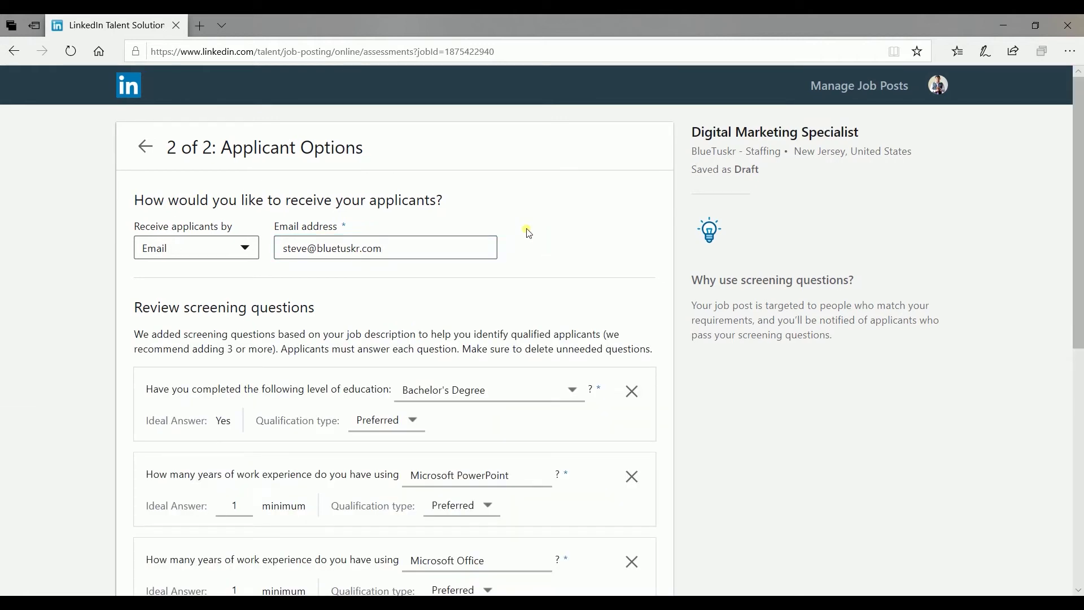
Remove the Microsoft PowerPoint and Microsoft Office screening questions
scroll(528, 231, "down", 4)
scroll(595, 294, "up", 1)
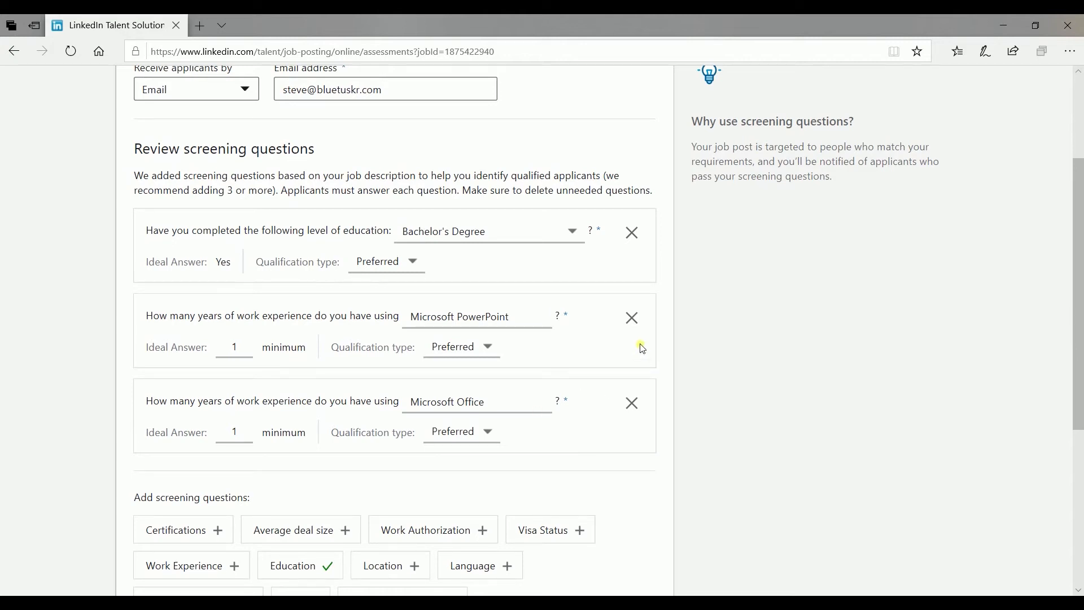
left_click(634, 318)
left_click(634, 317)
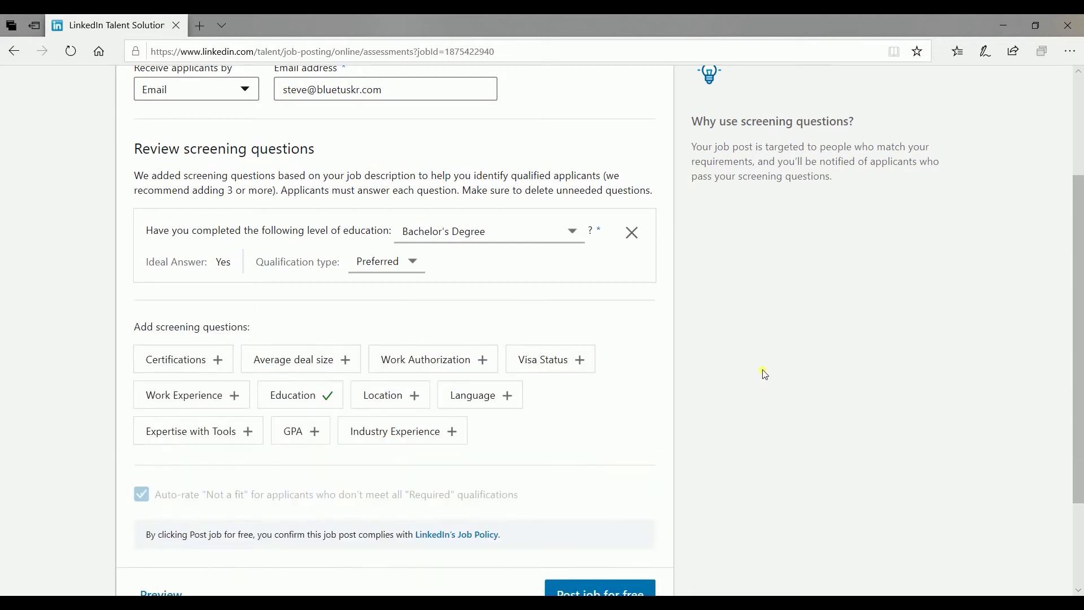
key("alt+Down")
key("Escape")
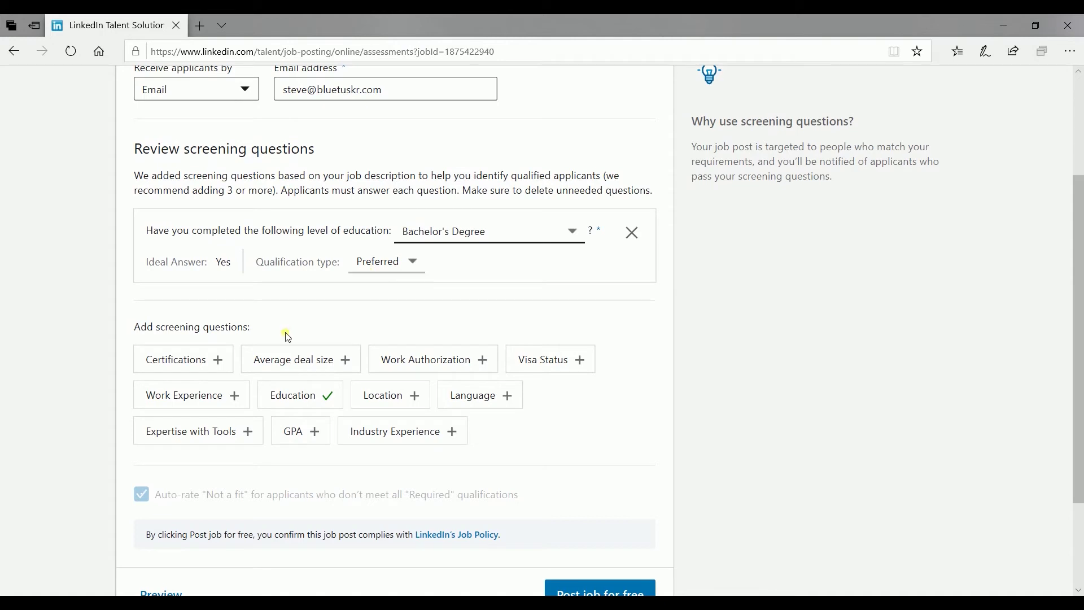
Add a work-experience question for Marketing with an ideal answer of at least 2 years
left_click(241, 402)
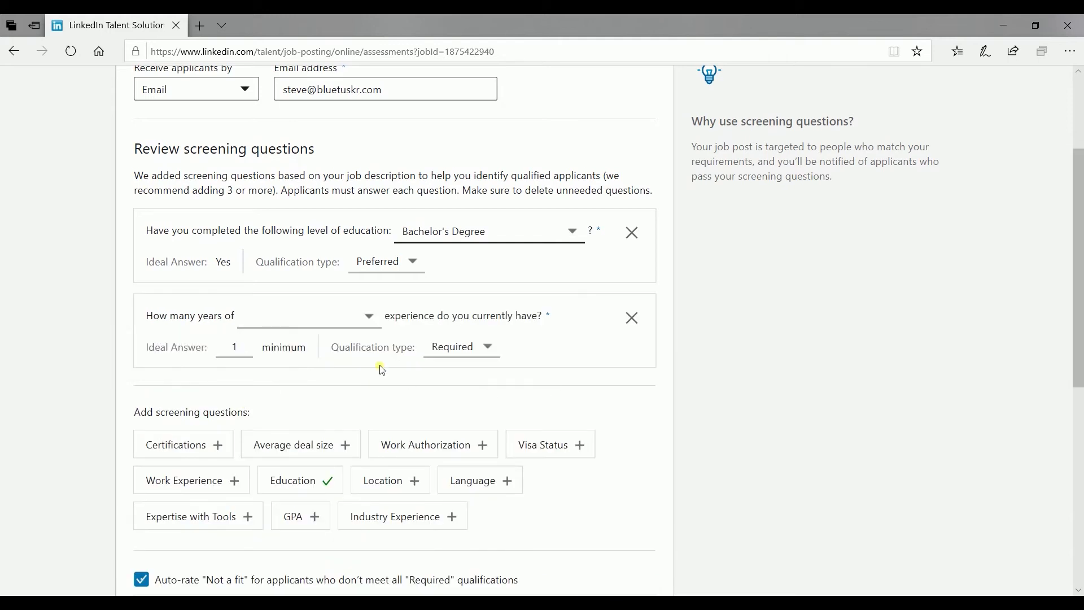
left_click(368, 317)
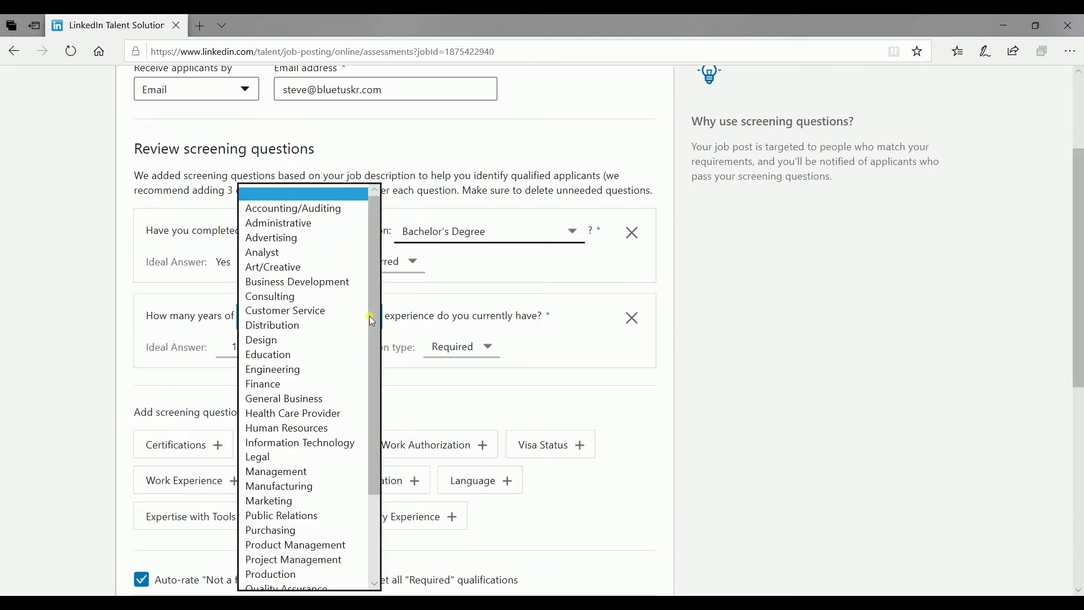
type("mar")
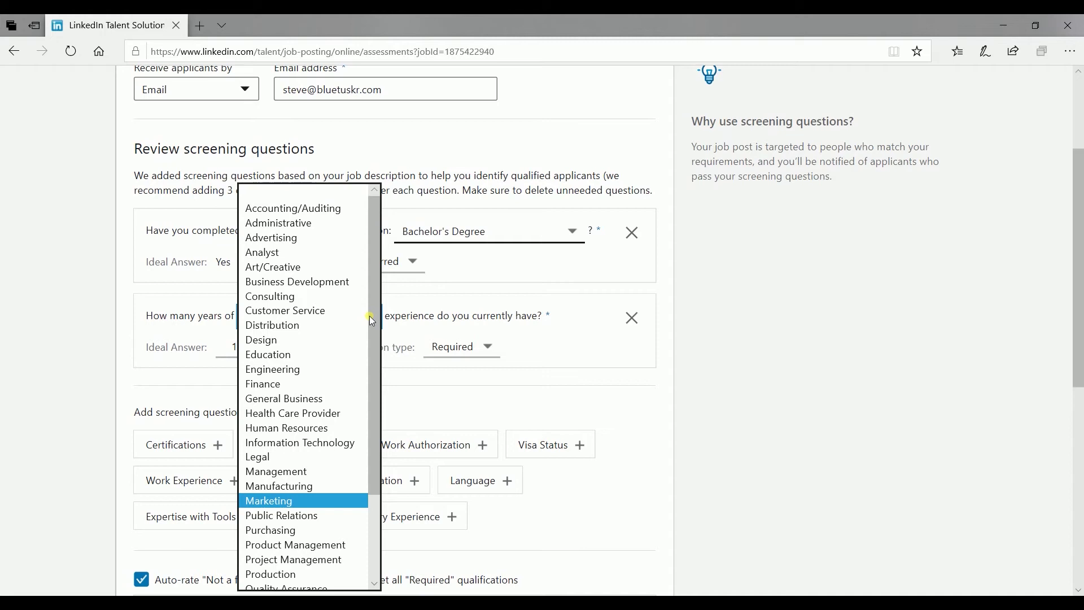
left_click(303, 500)
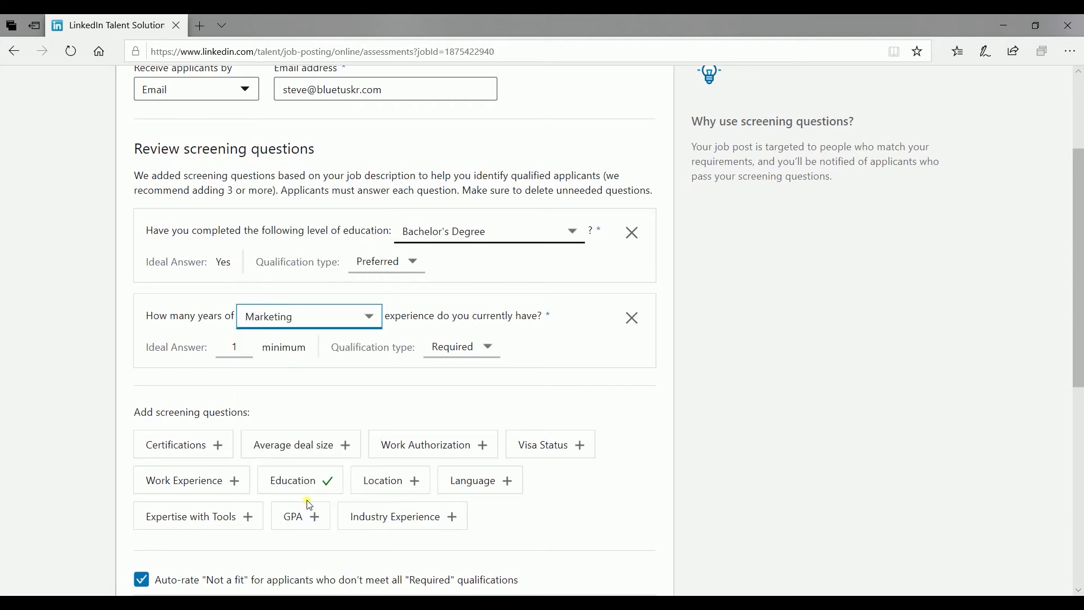
left_click(669, 392)
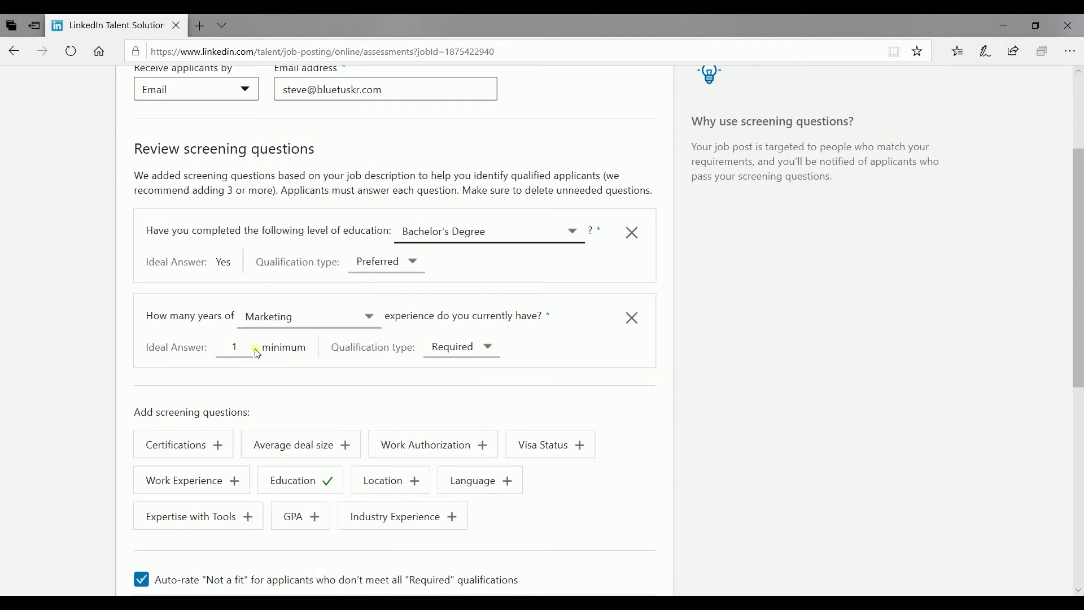
type("2")
left_click(625, 409)
Keep auto-rating applicants missing required qualifications as Not a fit enabled
scroll(624, 408, "down", 5)
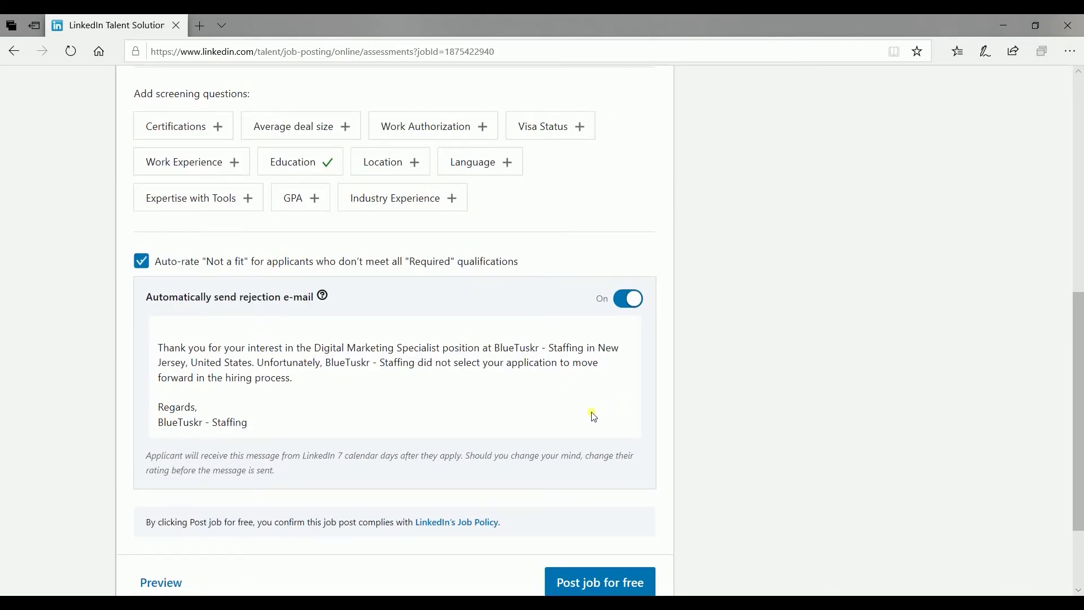
scroll(325, 417, "down", 1)
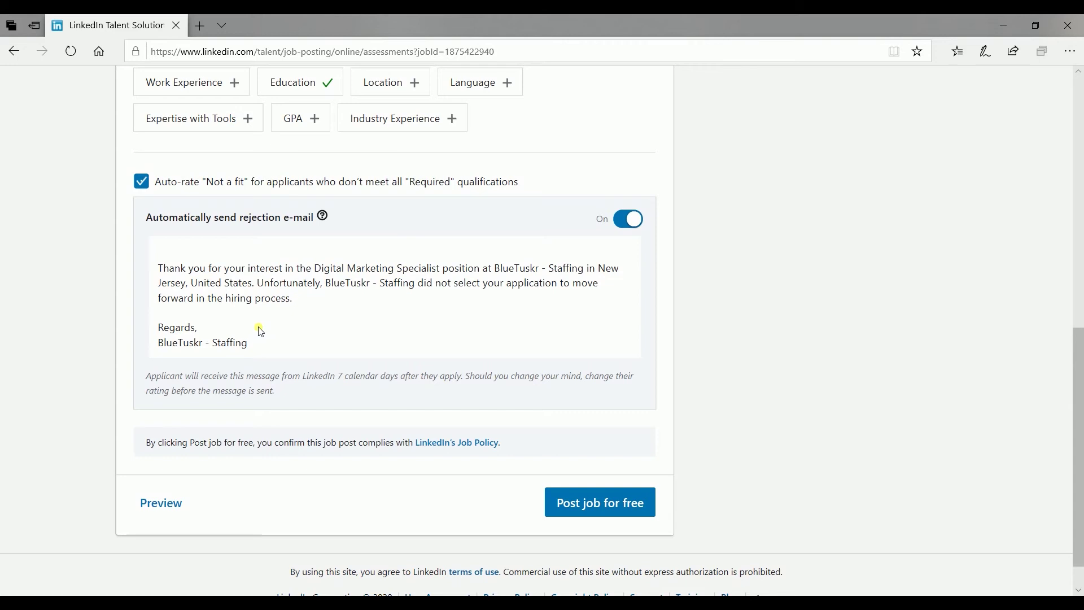
left_click(141, 181)
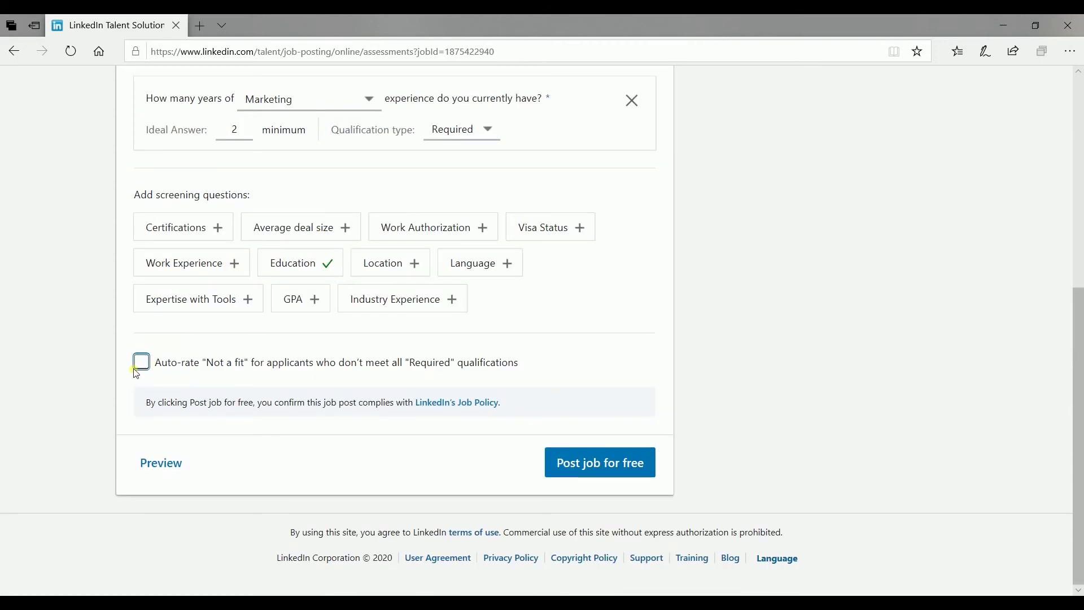
left_click(142, 362)
Set the automatic rejection e-mail toggle to On
scroll(733, 426, "down", 3)
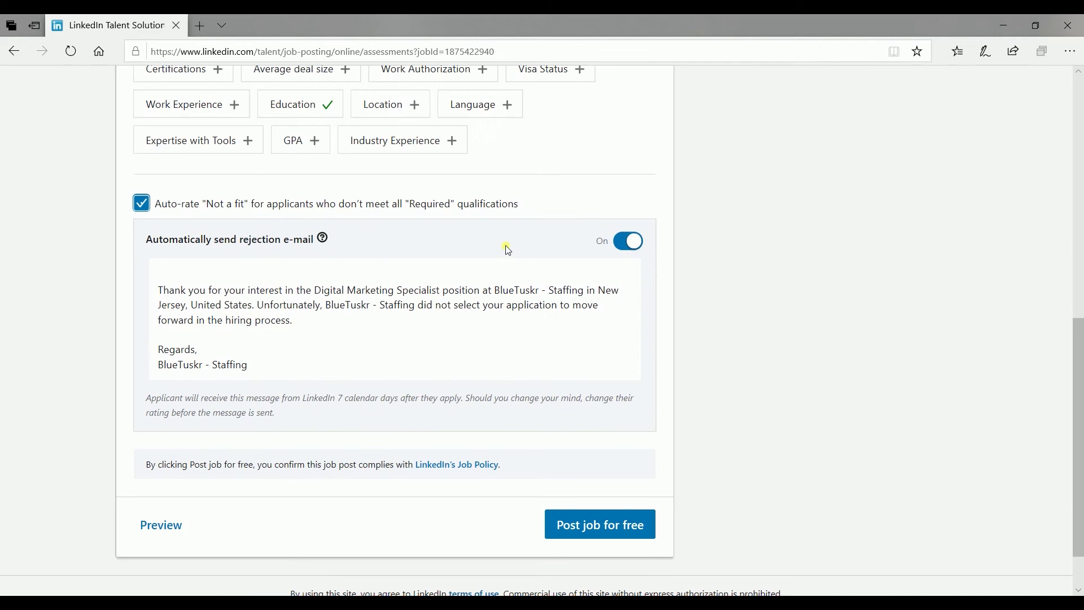
left_click(627, 246)
left_click(626, 246)
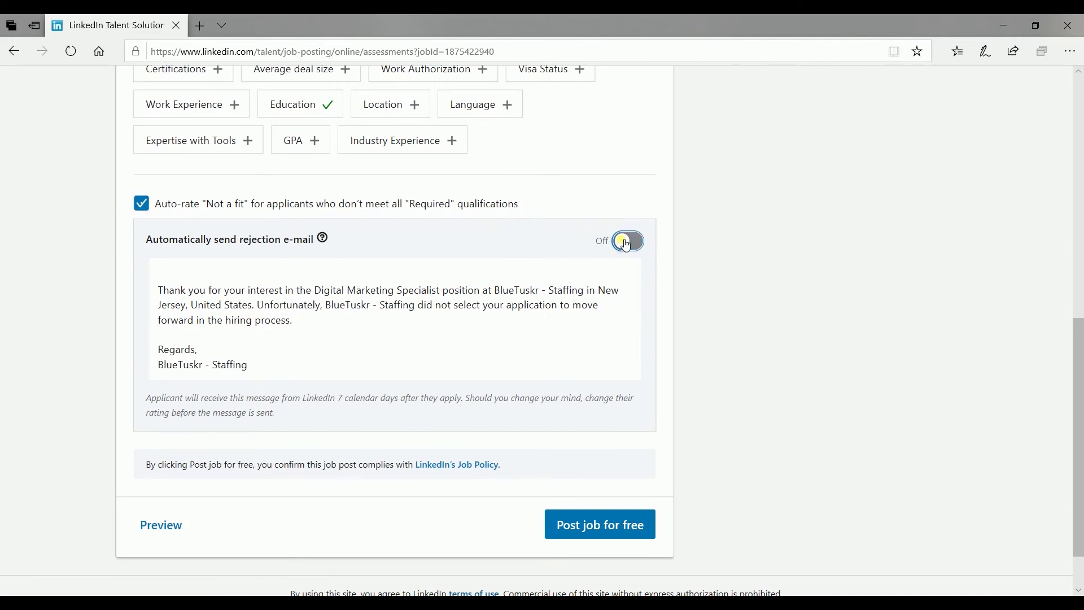
left_click(627, 246)
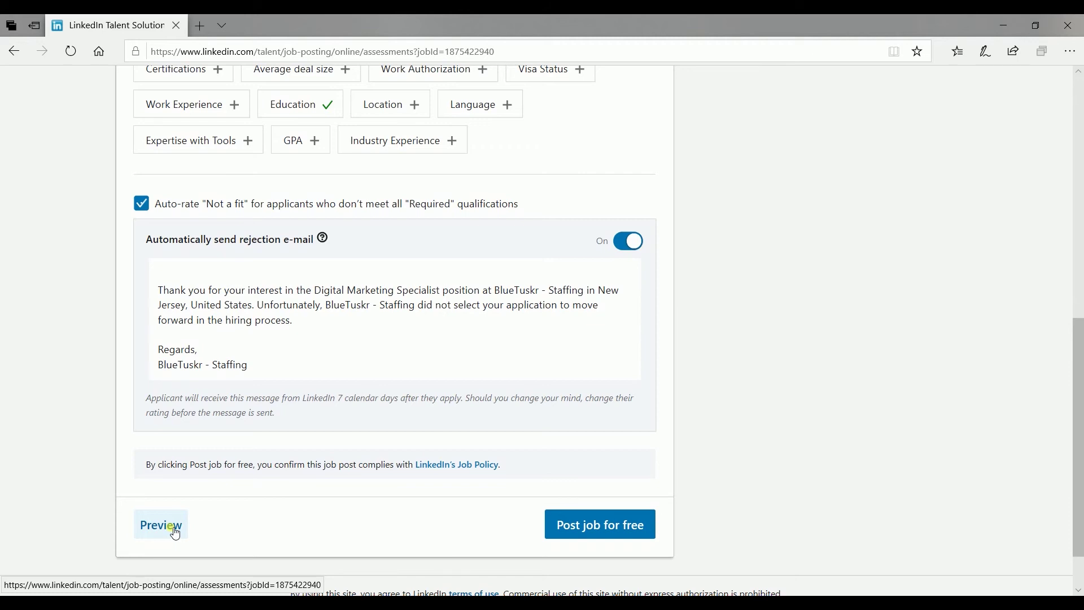
Post the job for free, skipping the $31.00 daily promotion budget and the free trial
left_click(631, 532)
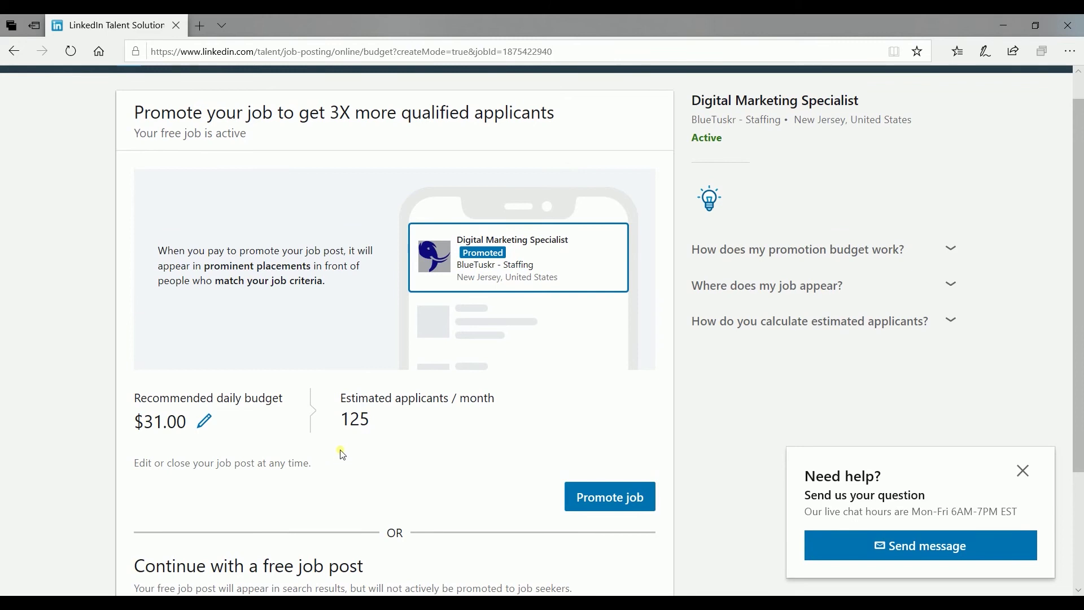
scroll(342, 452, "down", 1)
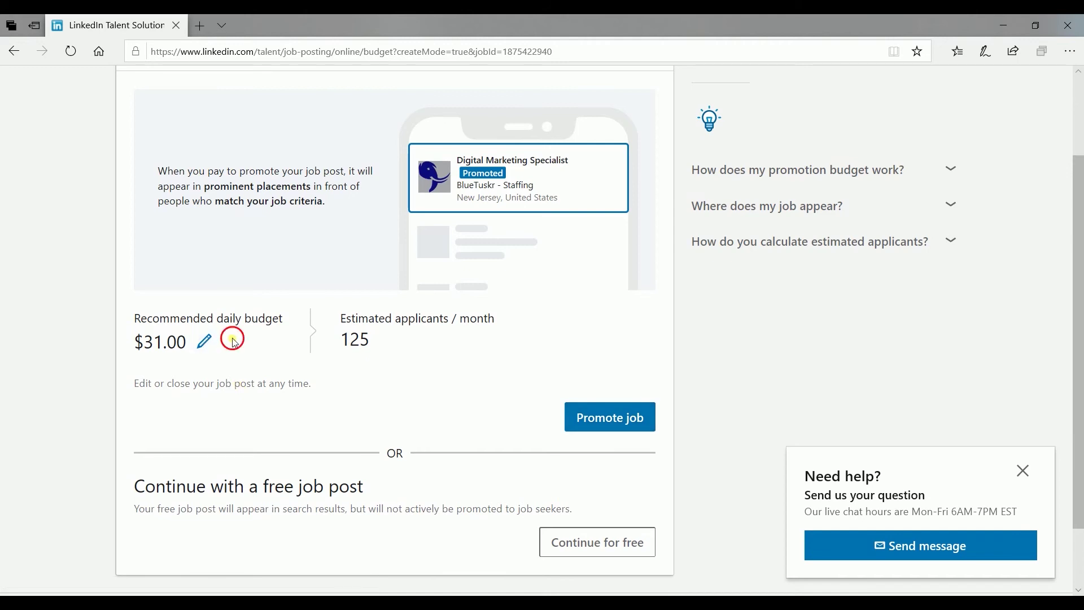
left_click_drag(188, 342, 125, 339)
left_click(80, 390)
left_click(588, 551)
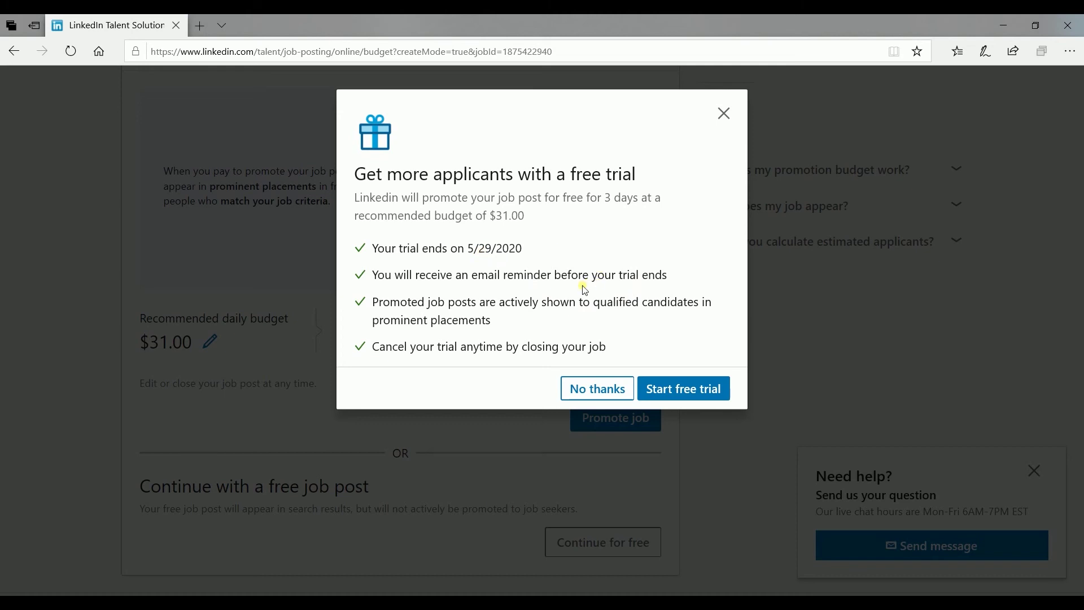
left_click(591, 391)
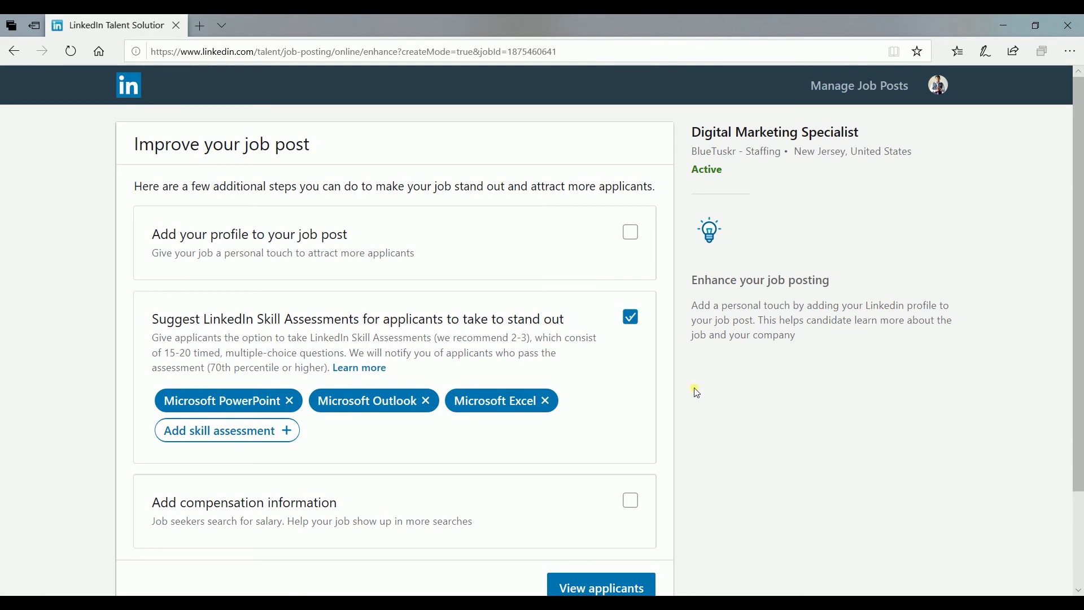
scroll(696, 392, "down", 3)
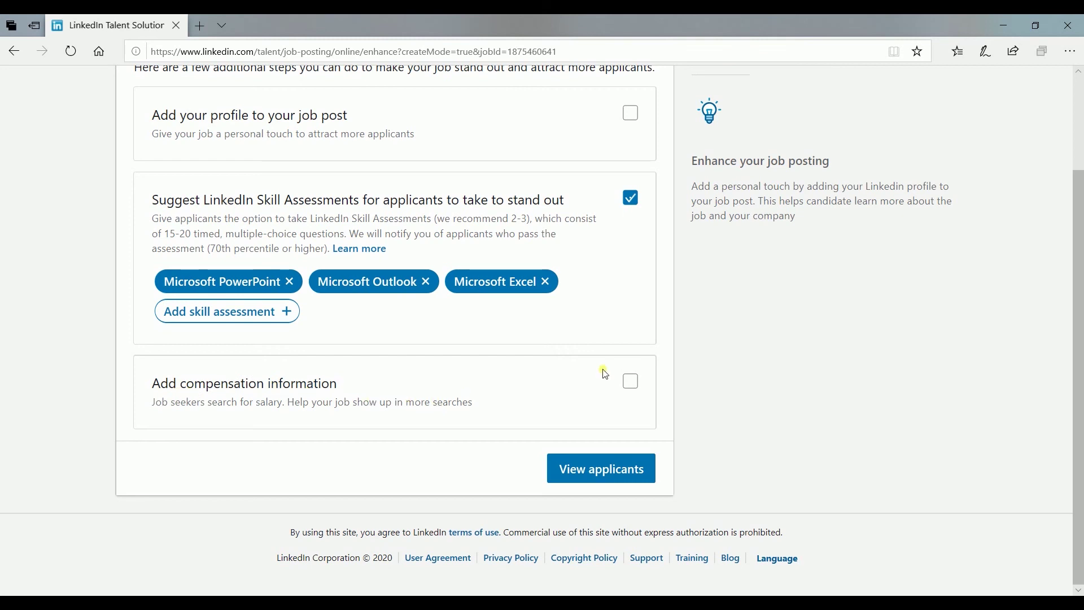
left_click(631, 382)
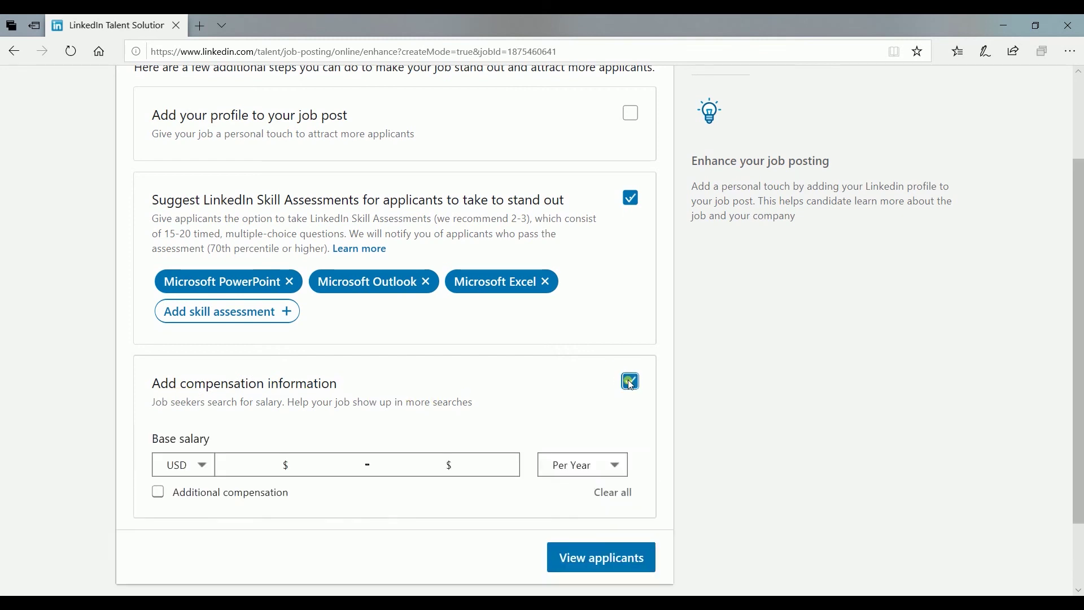
scroll(631, 386, "down", 2)
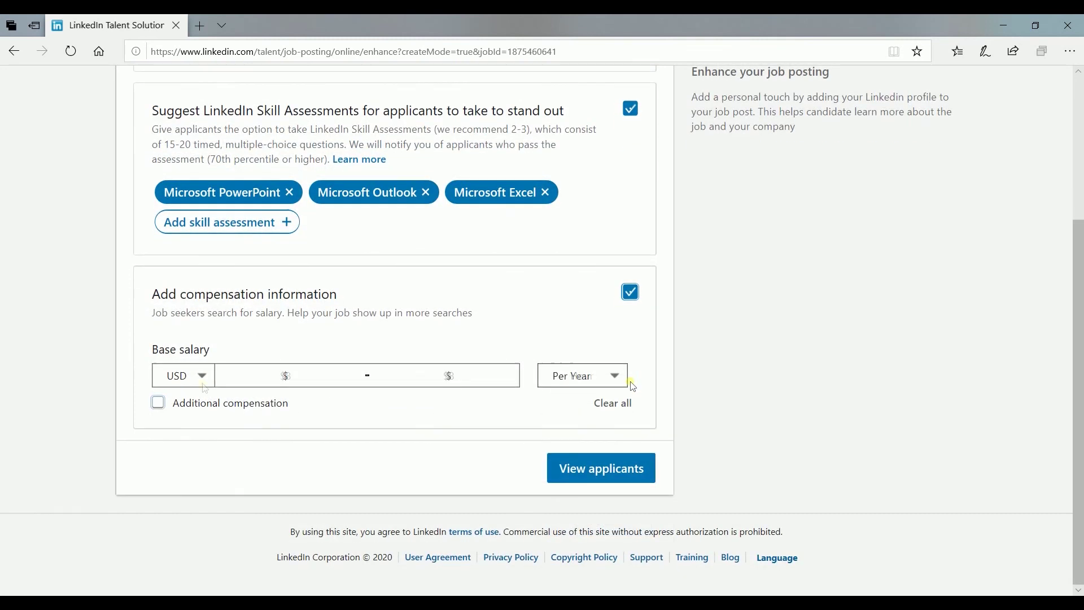
left_click(641, 299)
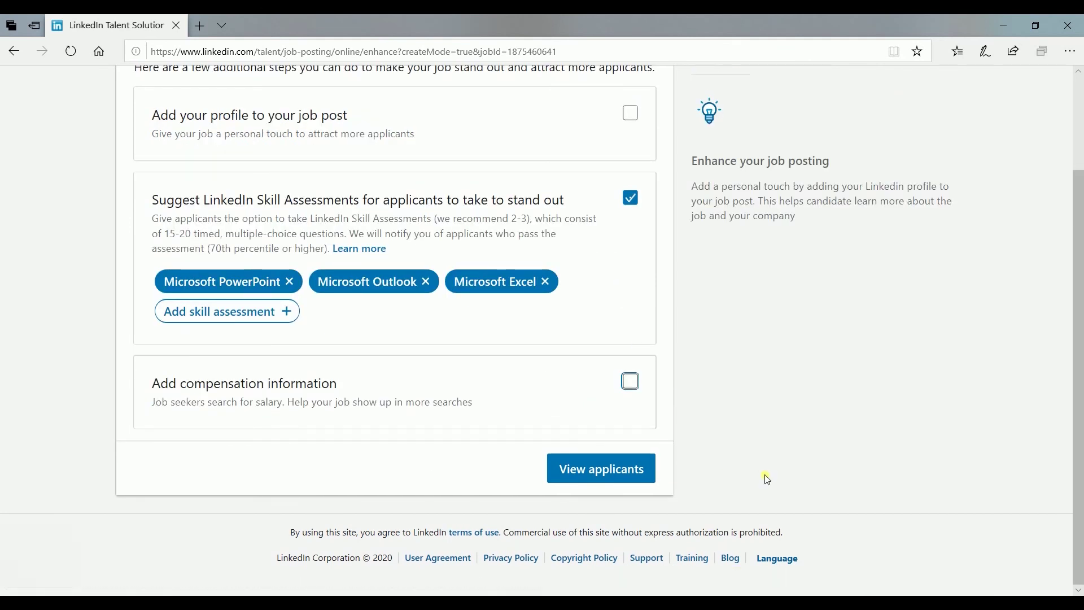